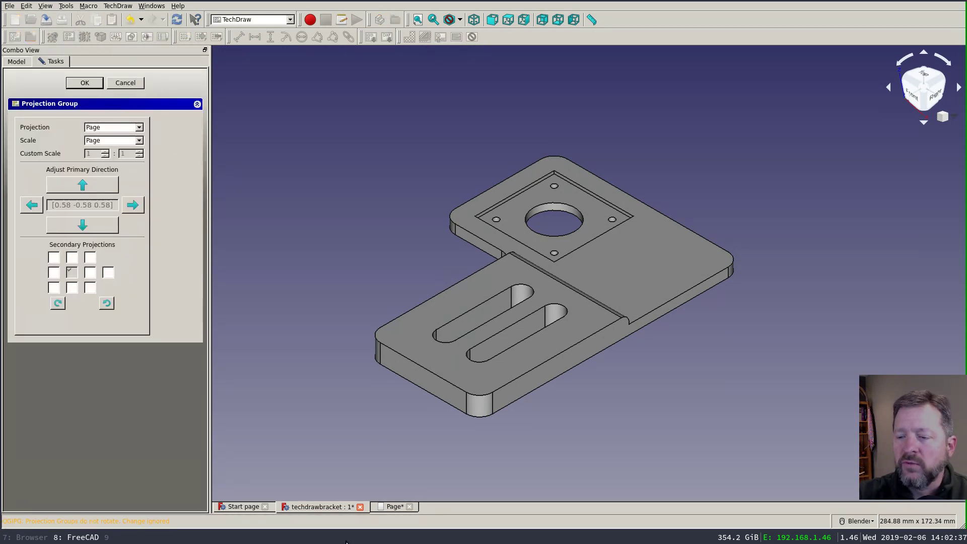
pyautogui.click(394, 506)
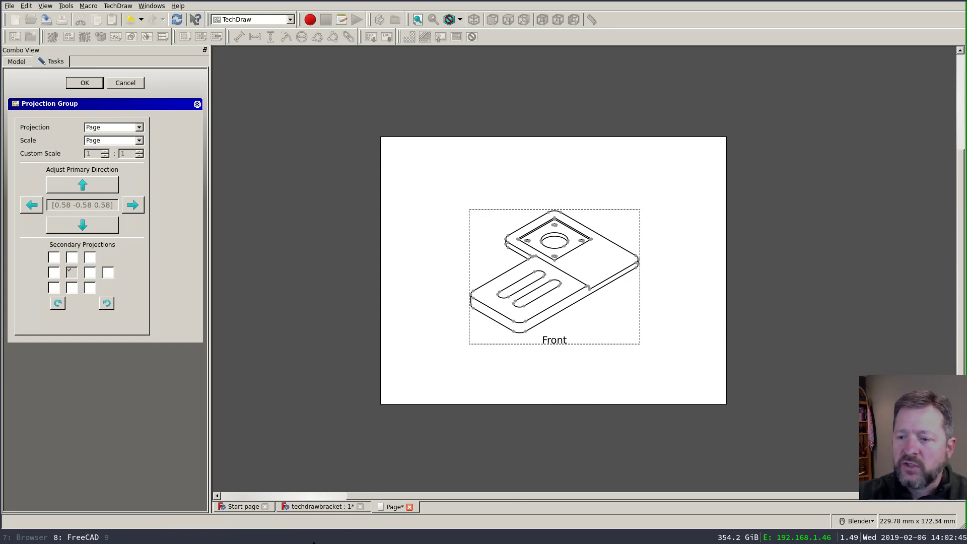
pyautogui.click(313, 506)
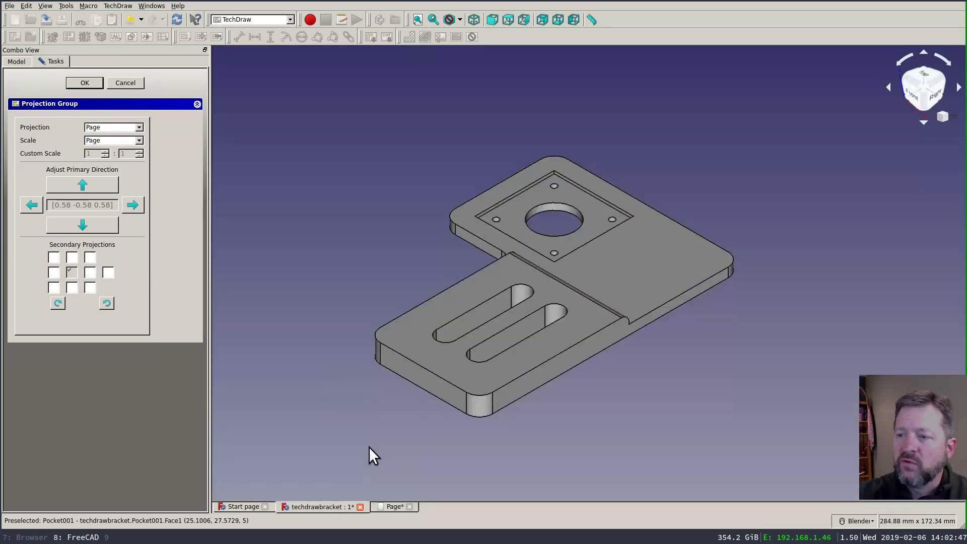
pyautogui.click(394, 506)
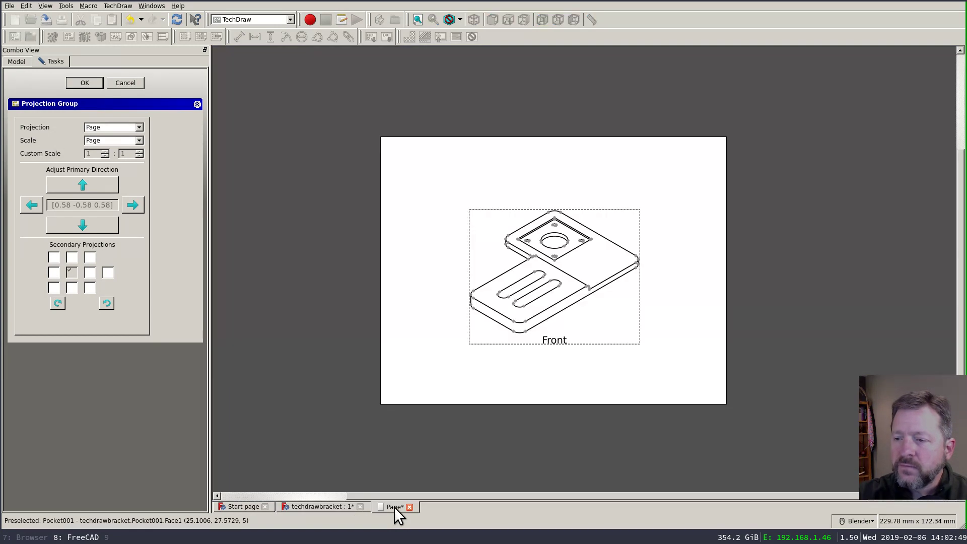
pyautogui.click(71, 257)
pyautogui.click(72, 287)
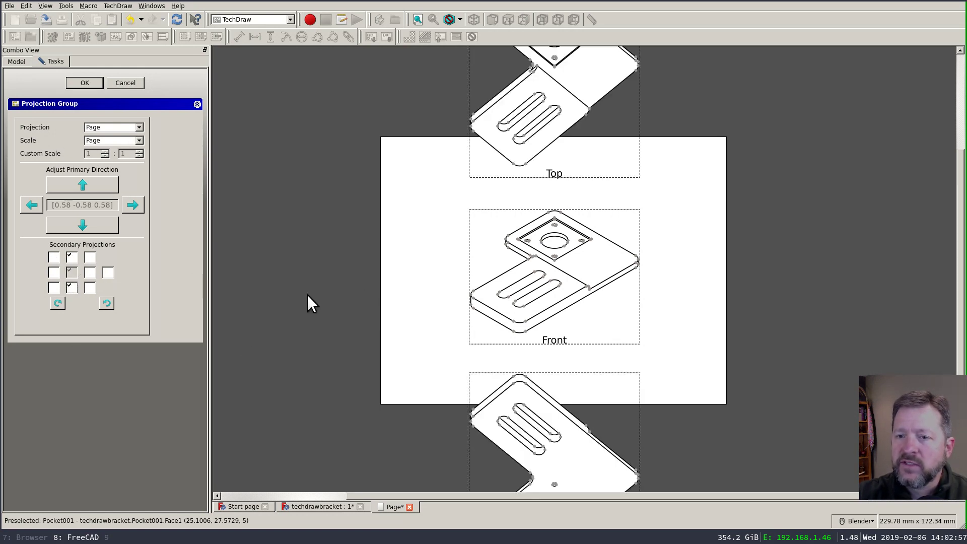
pyautogui.scroll(-2, 424, 308)
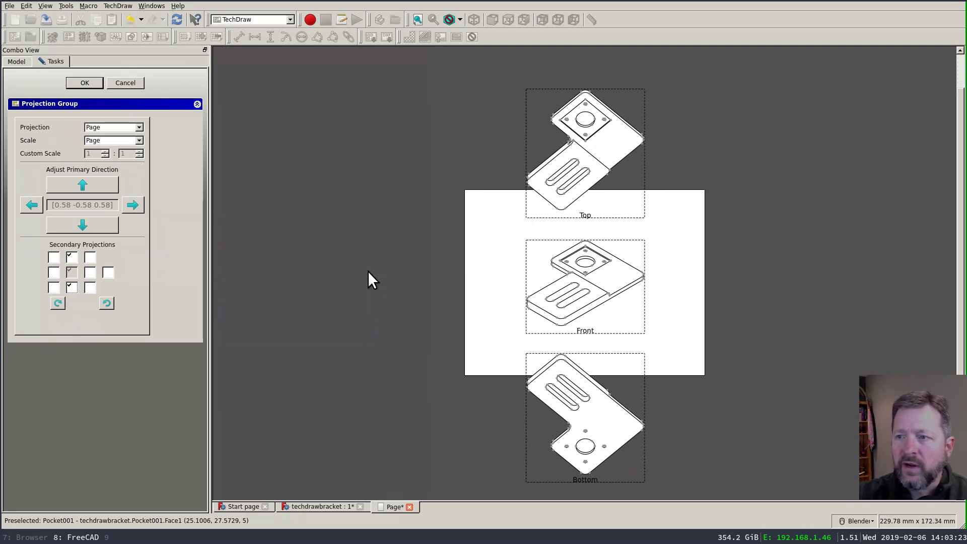
pyautogui.click(129, 83)
# Insert a projection group of SampleBracket based on the front view, with Top and Bottom secondary projections added on the page
pyautogui.click(303, 508)
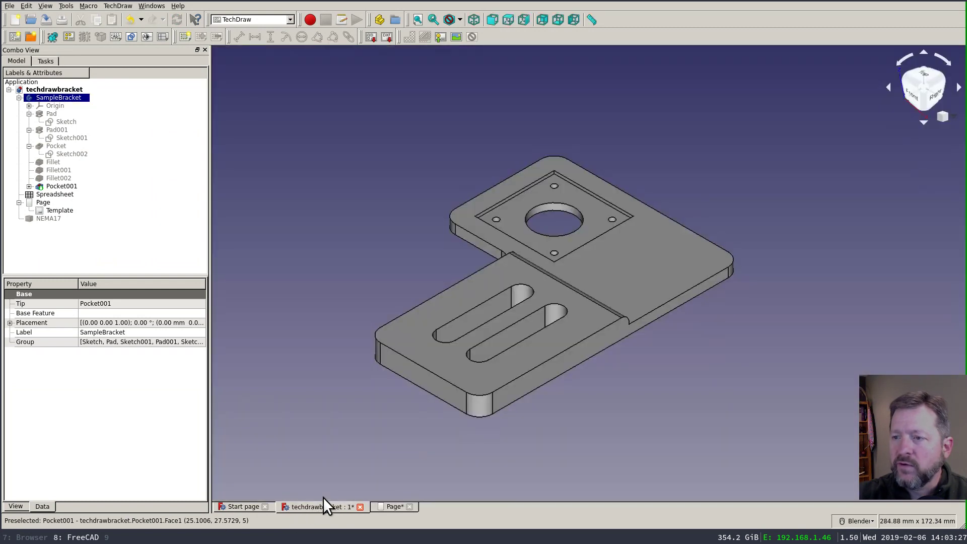
pyautogui.click(496, 19)
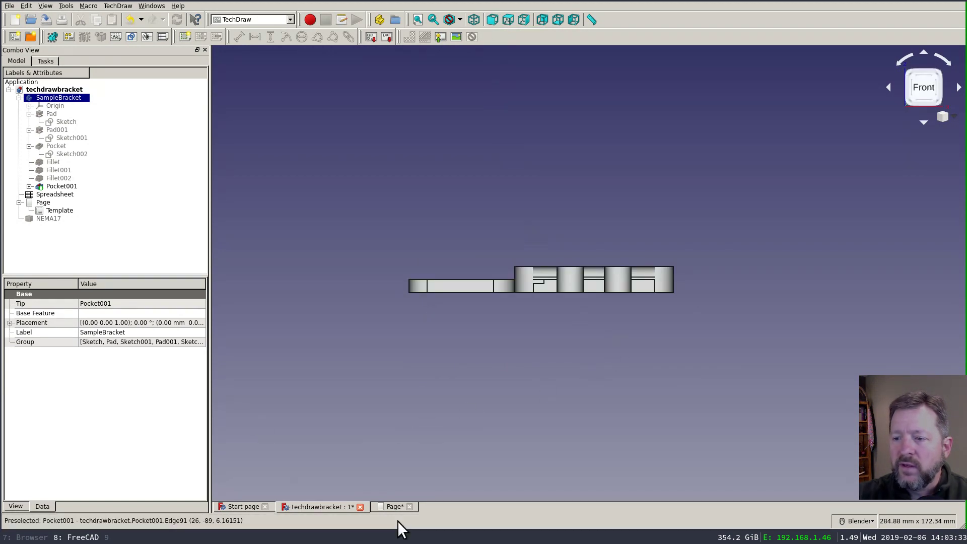
pyautogui.click(69, 37)
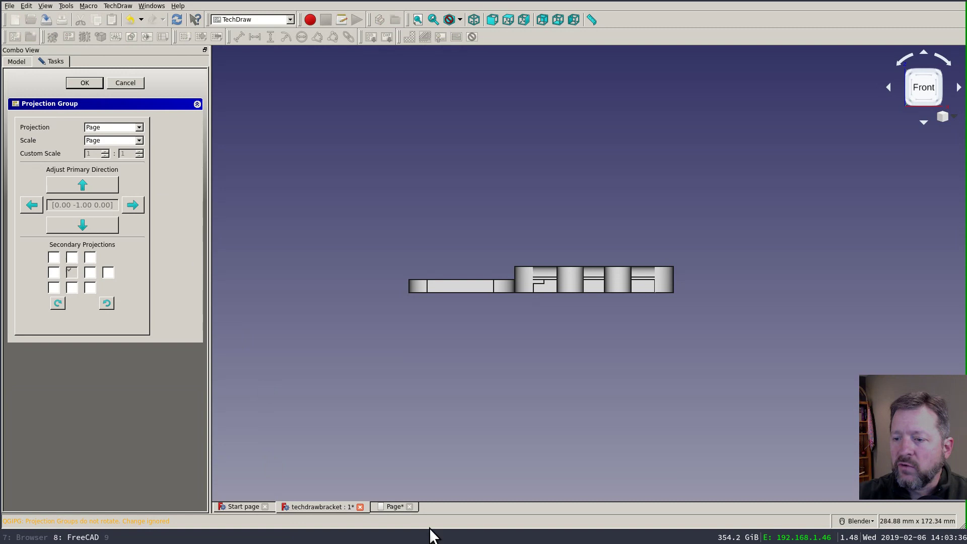
pyautogui.click(386, 505)
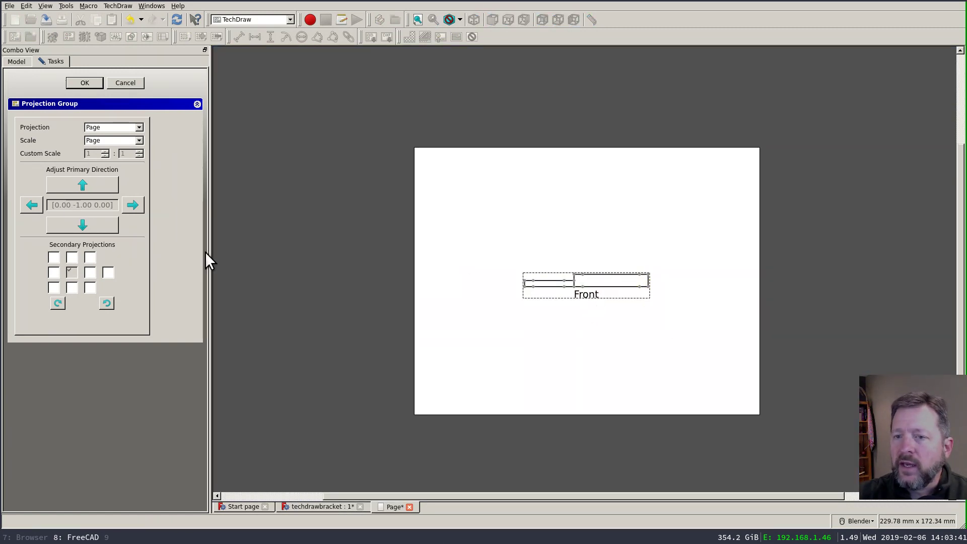
pyautogui.click(72, 257)
pyautogui.click(73, 287)
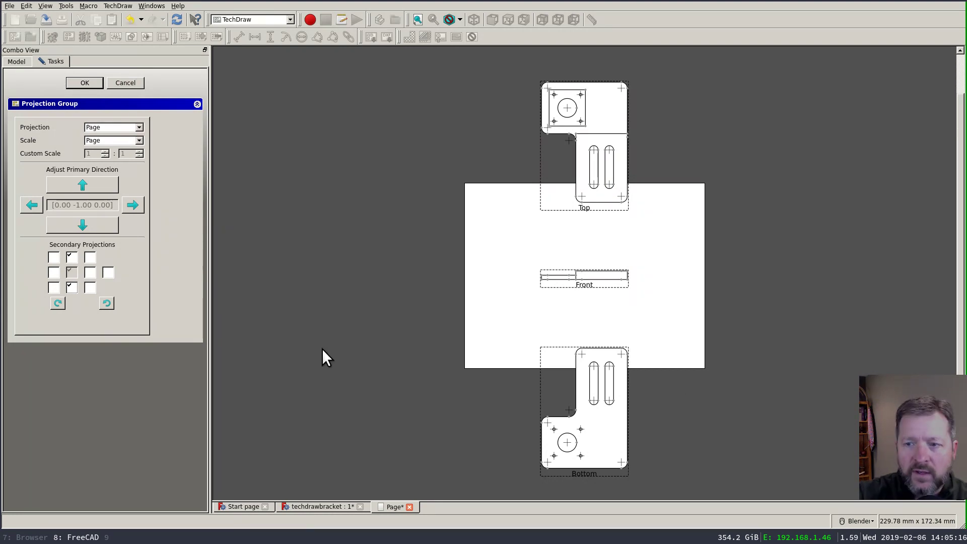
# Nudge the Front view and try to offset the Top and Bottom views to opposite sides of it, recomputing the document
pyautogui.click(583, 285)
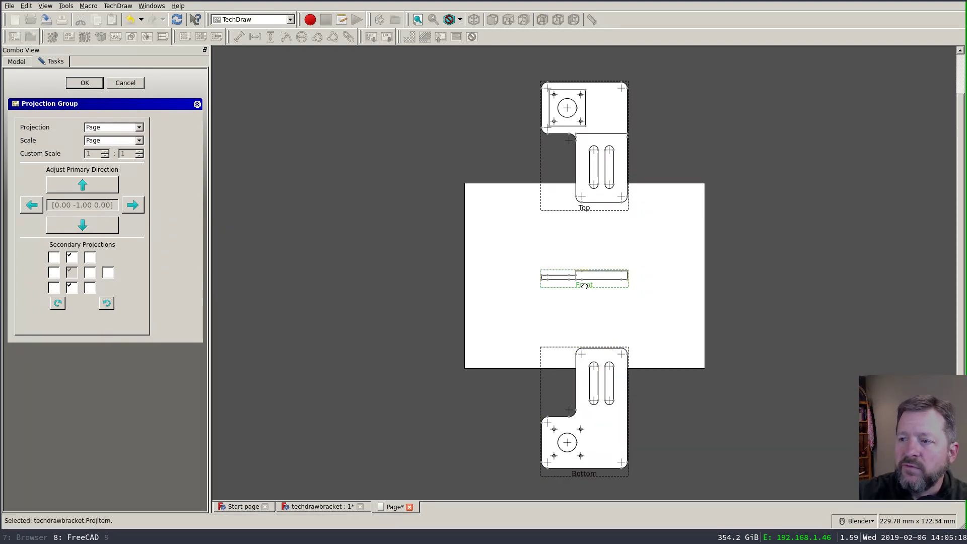
pyautogui.moveTo(583, 285)
pyautogui.mouseDown()
pyautogui.moveTo(548, 286)
pyautogui.moveTo(589, 288)
pyautogui.moveTo(575, 290)
pyautogui.mouseUp()
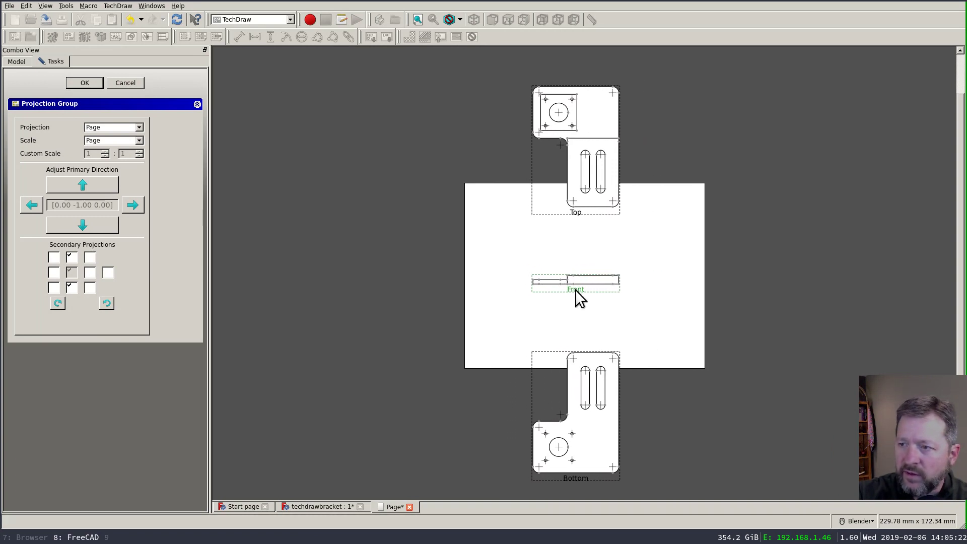
pyautogui.click(579, 211)
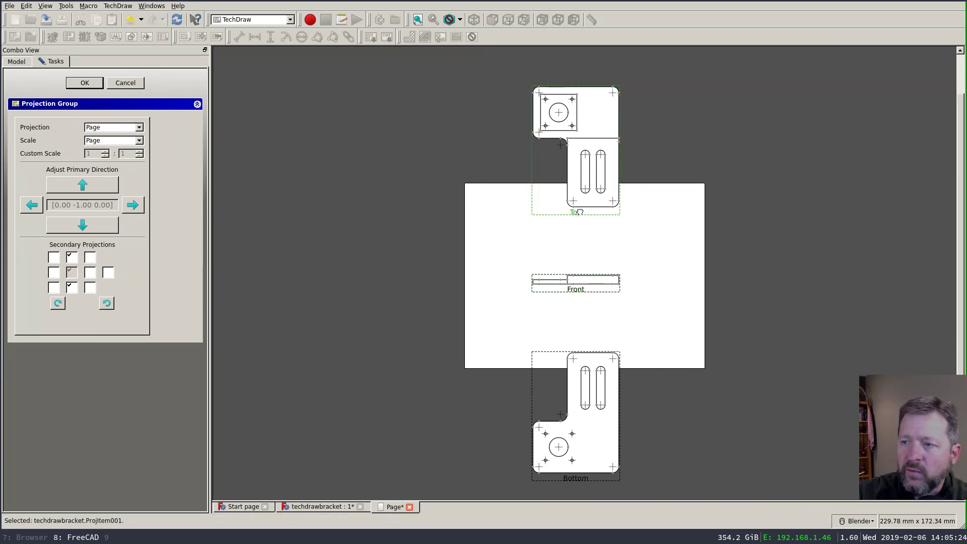
pyautogui.moveTo(579, 210); pyautogui.dragTo(673, 269)
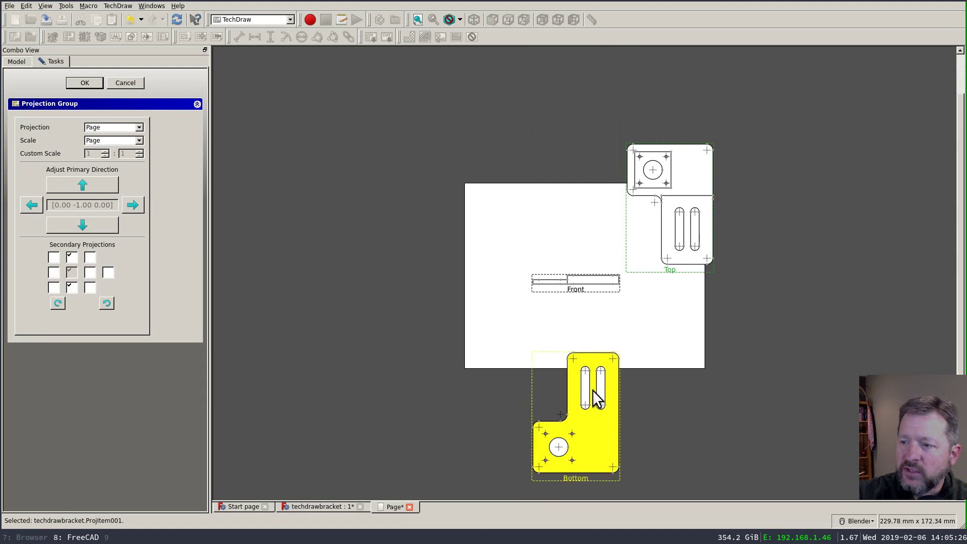
pyautogui.moveTo(578, 479); pyautogui.dragTo(508, 420)
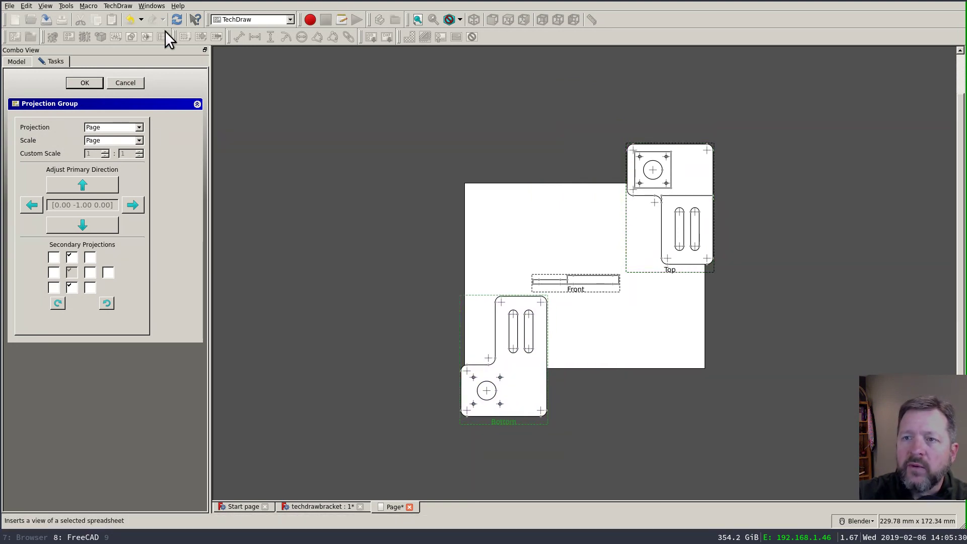
pyautogui.click(178, 20)
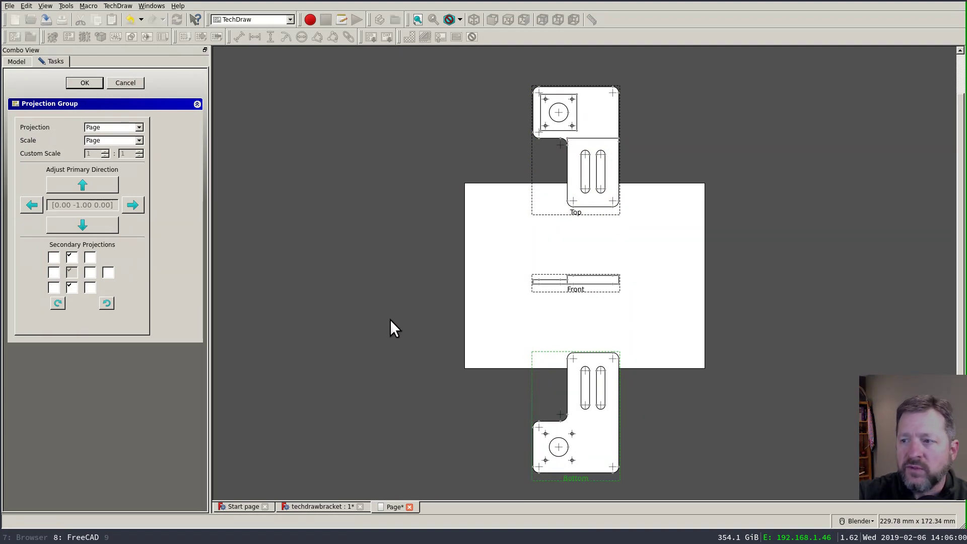
# Move the Front view slightly to the left on the page together with its aligned Top and Bottom views
pyautogui.scroll(3, 681, 205)
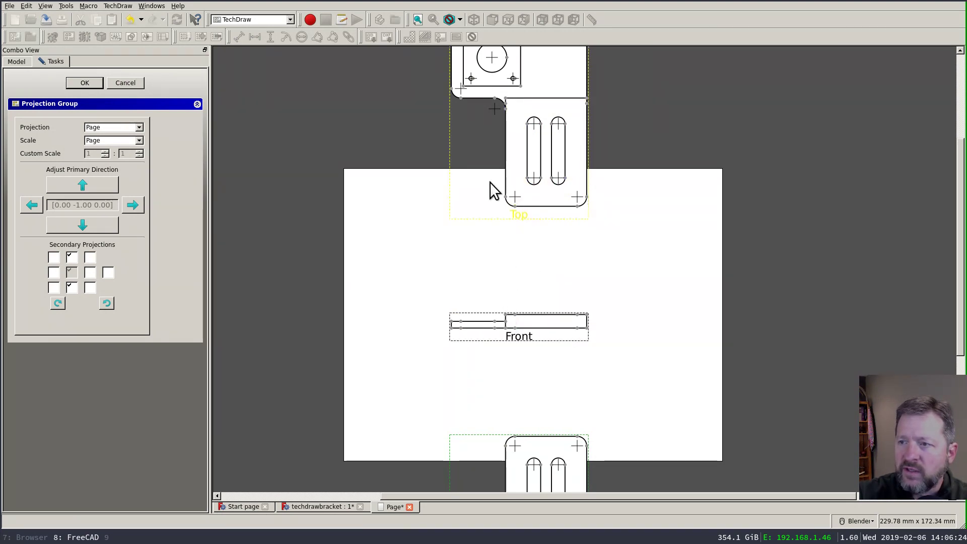
pyautogui.scroll(-4, 506, 273)
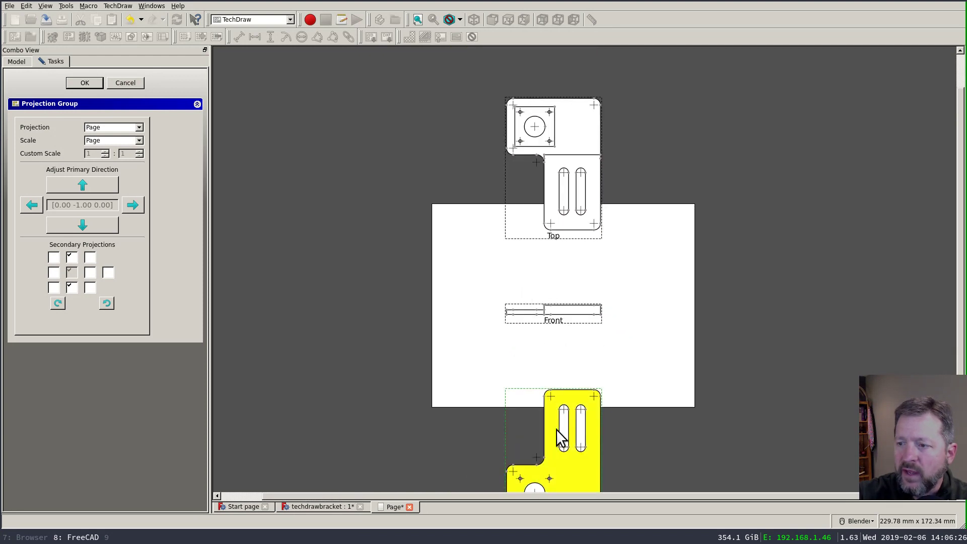
pyautogui.scroll(3, 556, 424)
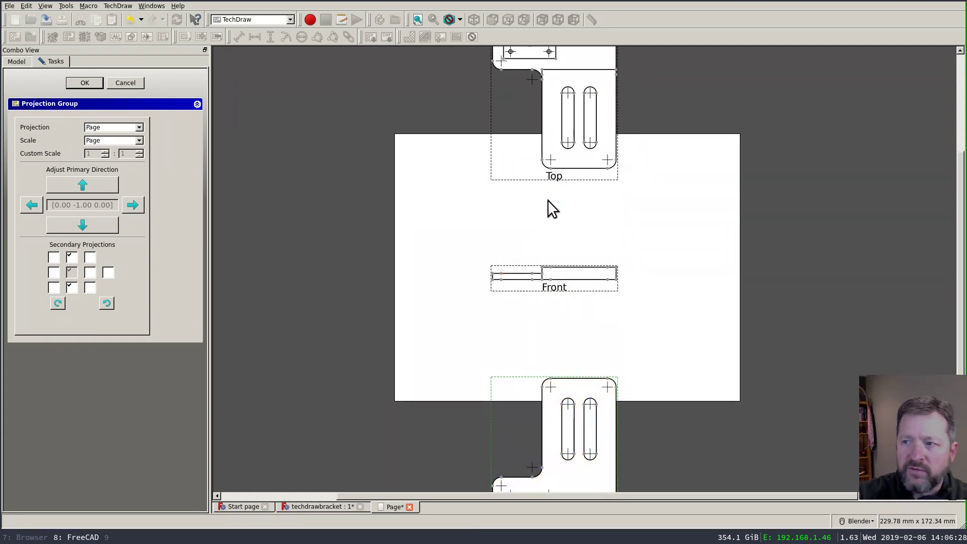
pyautogui.moveTo(570, 288); pyautogui.dragTo(552, 289)
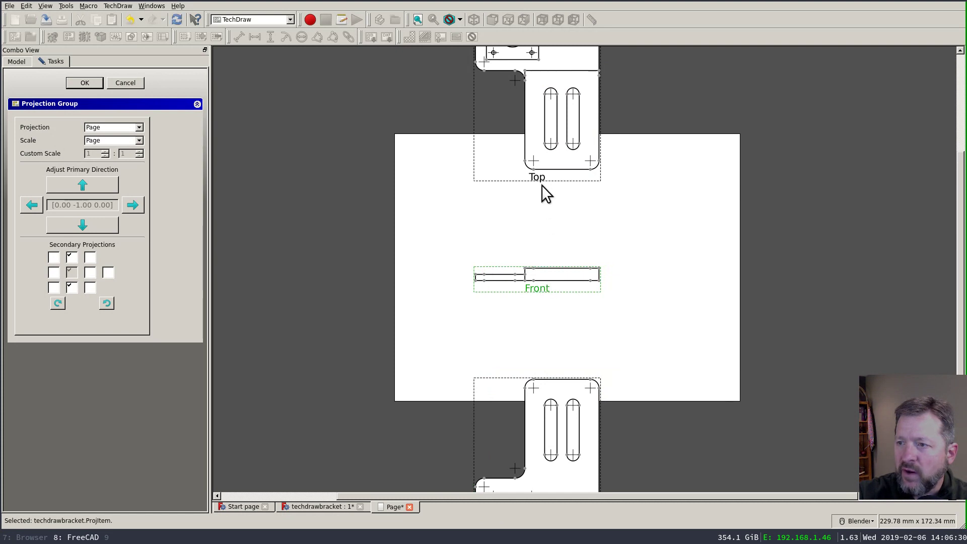
# Try to move the Top view alone out of alignment with the Front view and recompute the document
pyautogui.moveTo(542, 185); pyautogui.dragTo(614, 214)
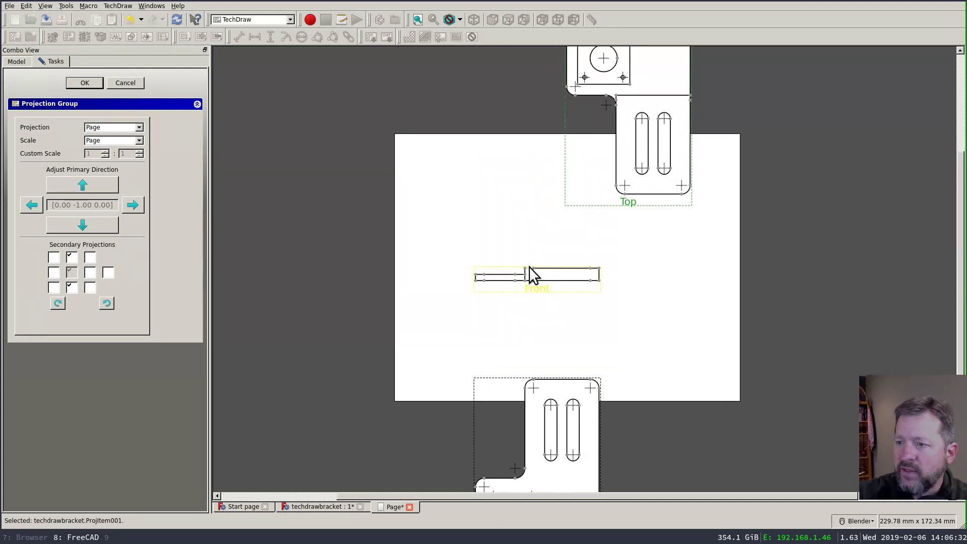
pyautogui.click(176, 20)
pyautogui.scroll(-3, 607, 193)
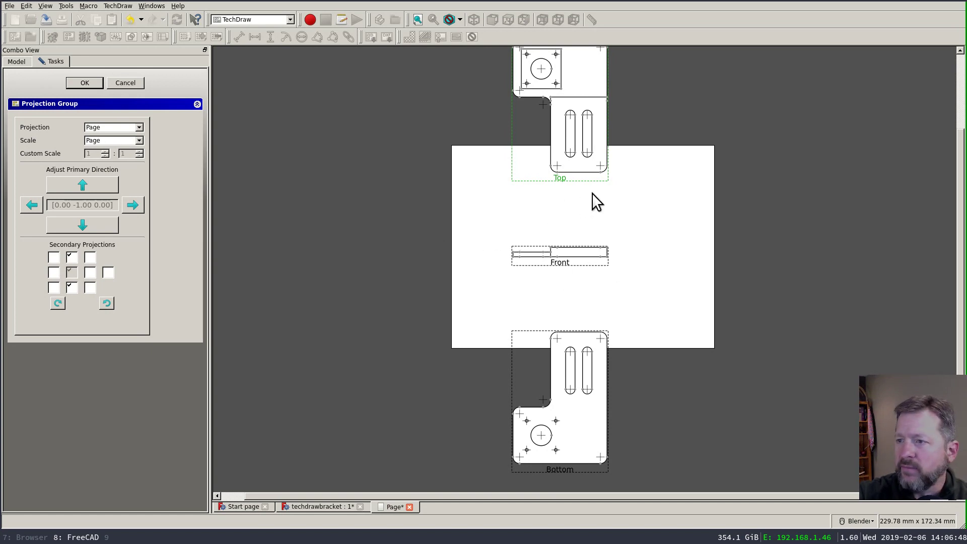
# Accept the projection group and set its Auto Distribute property to false
pyautogui.click(86, 83)
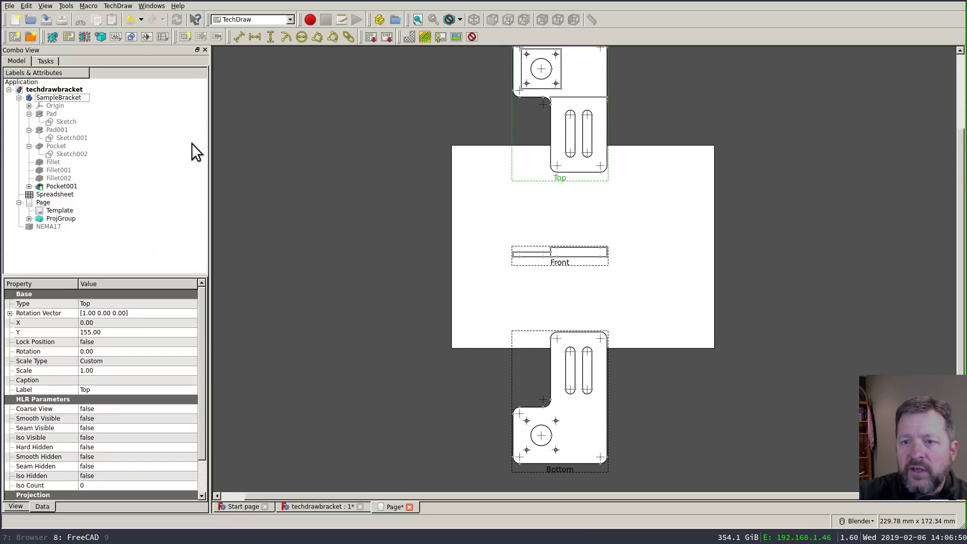
pyautogui.scroll(-2, 405, 234)
pyautogui.scroll(1, 479, 243)
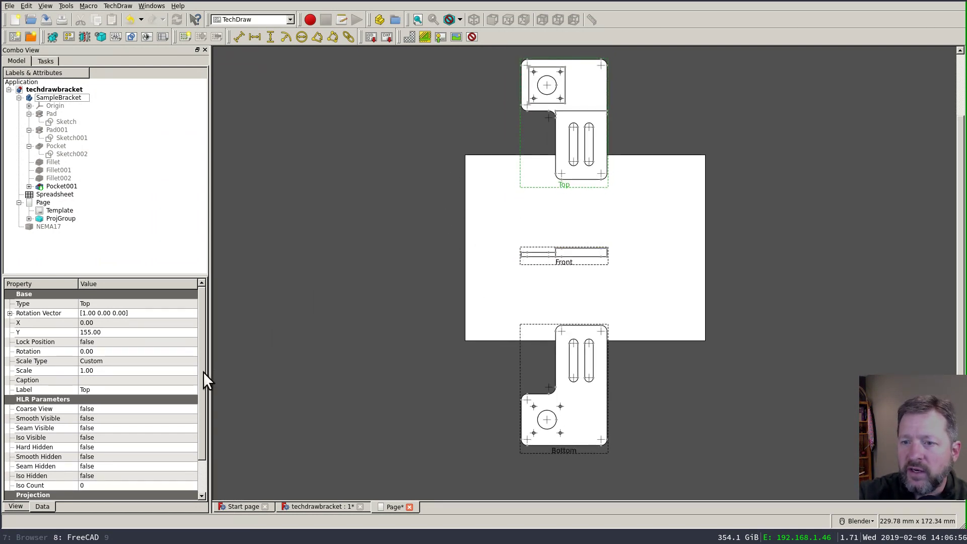
pyautogui.scroll(-2, 204, 328)
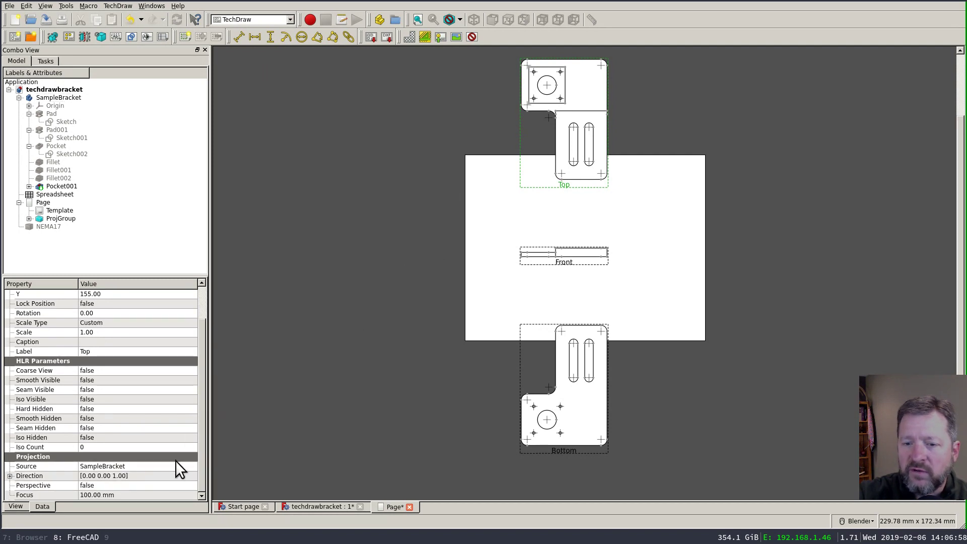
pyautogui.click(66, 217)
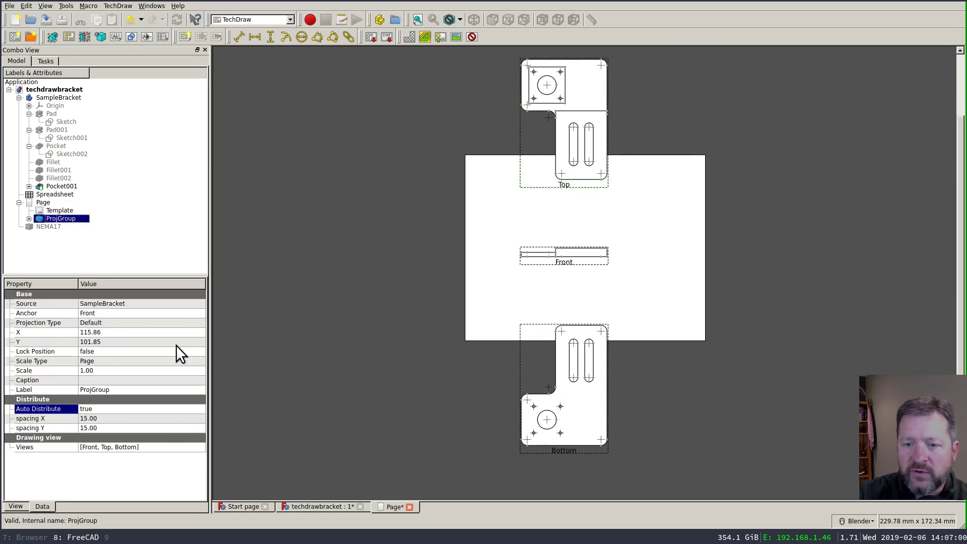
pyautogui.click(141, 409)
pyautogui.click(141, 410)
pyautogui.click(123, 417)
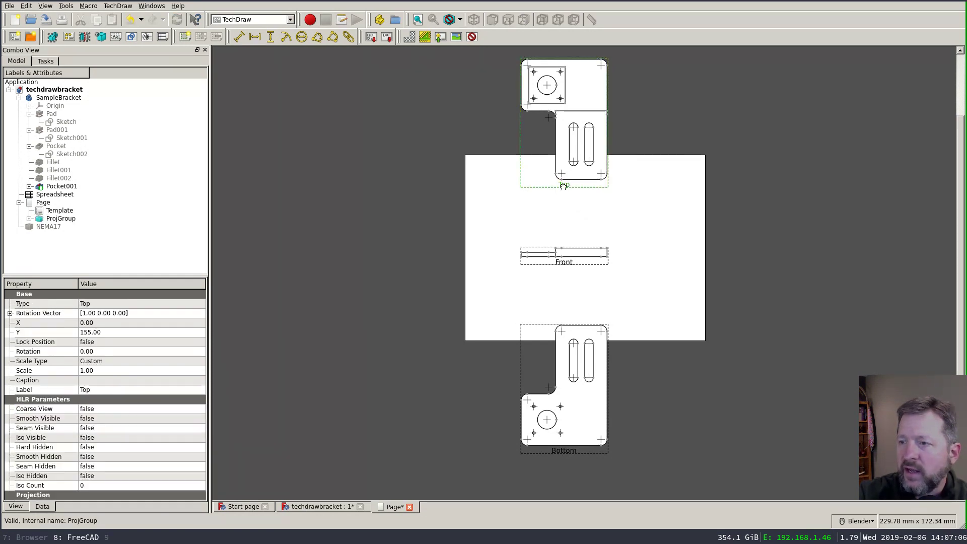
# Move the Top view down and right and the Bottom view up and left of their aligned positions, and recompute the document
pyautogui.moveTo(560, 188); pyautogui.dragTo(633, 241)
pyautogui.moveTo(562, 451); pyautogui.dragTo(506, 428)
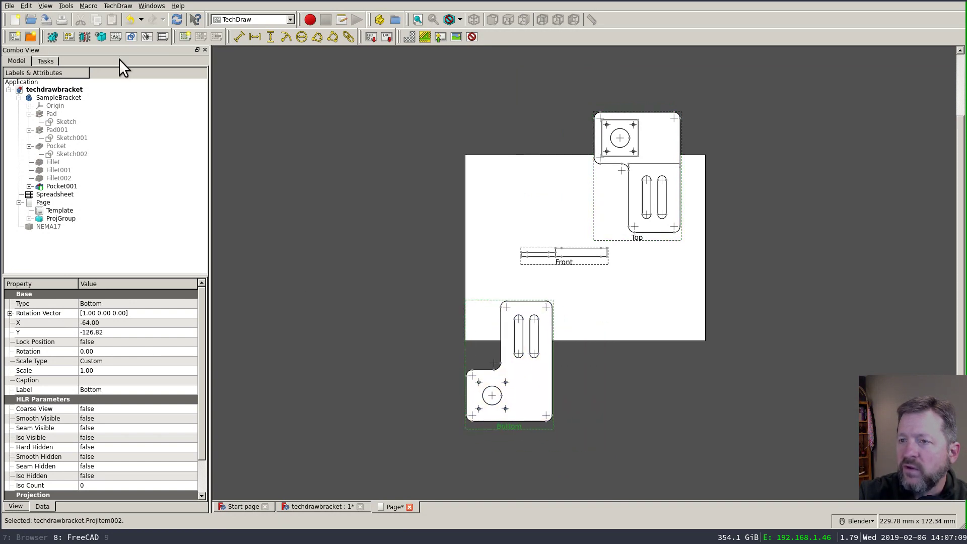
pyautogui.click(177, 19)
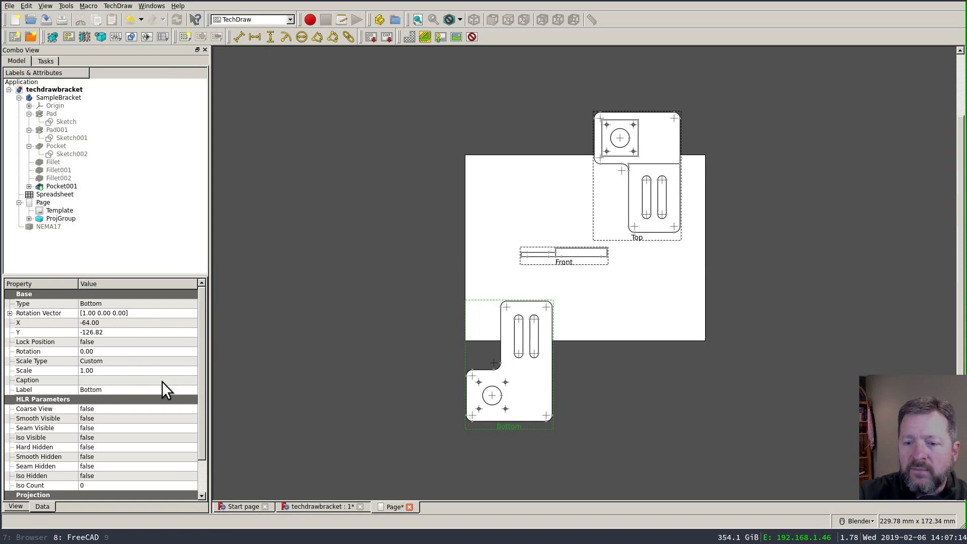
# Set Auto Distribute back to true for the projection group and recompute the document
pyautogui.moveTo(199, 331); pyautogui.dragTo(194, 437)
pyautogui.click(66, 219)
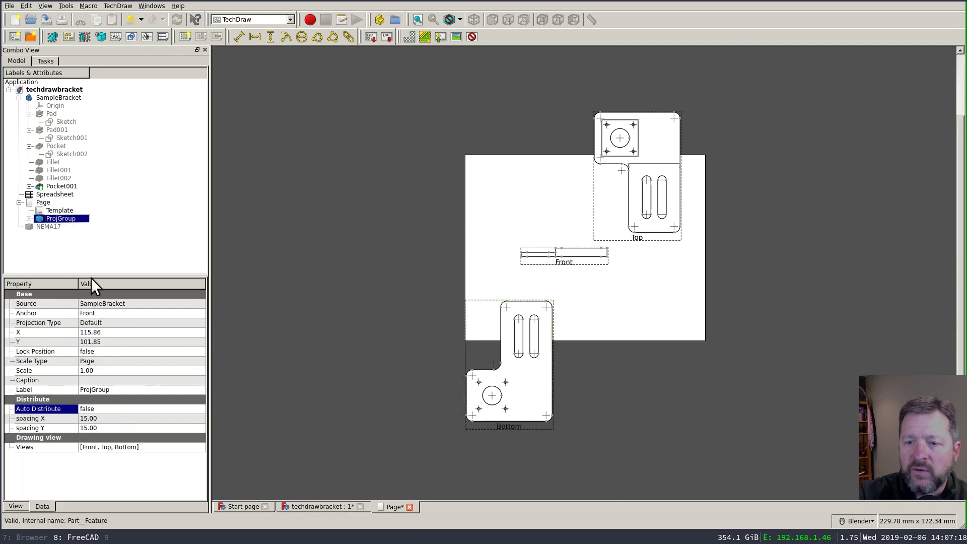
pyautogui.click(94, 408)
pyautogui.click(94, 409)
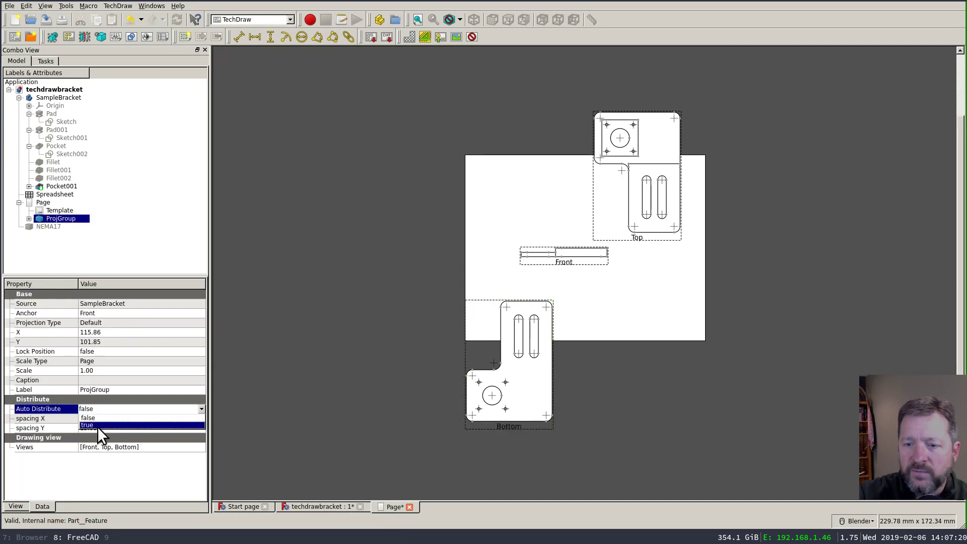
pyautogui.click(98, 425)
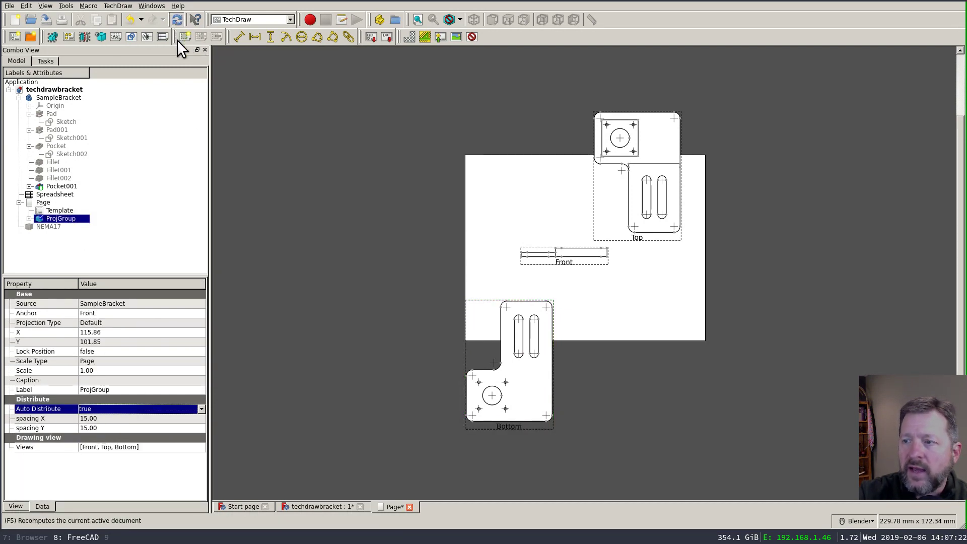
# Set both the horizontal and the vertical spacing of the projection group's views to 0
pyautogui.click(119, 415)
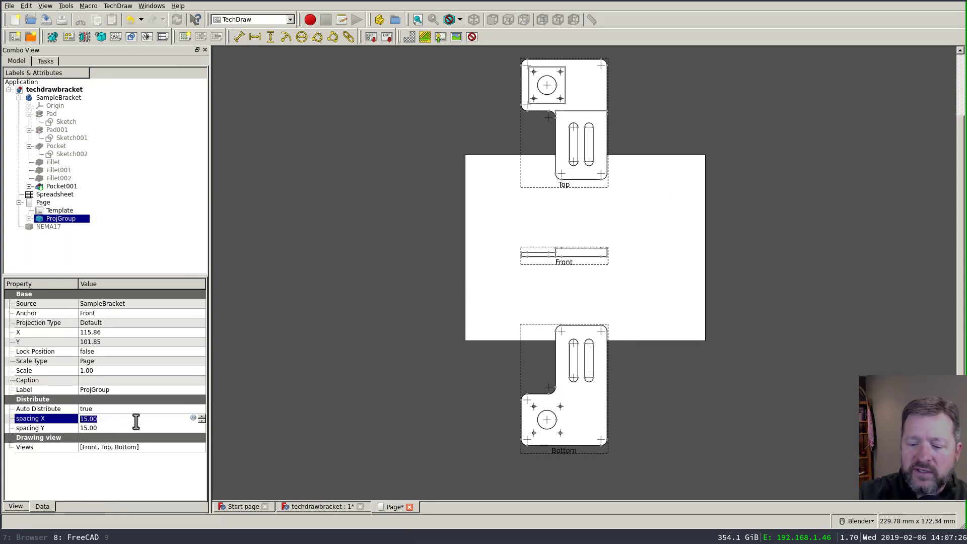
pyautogui.write('0')
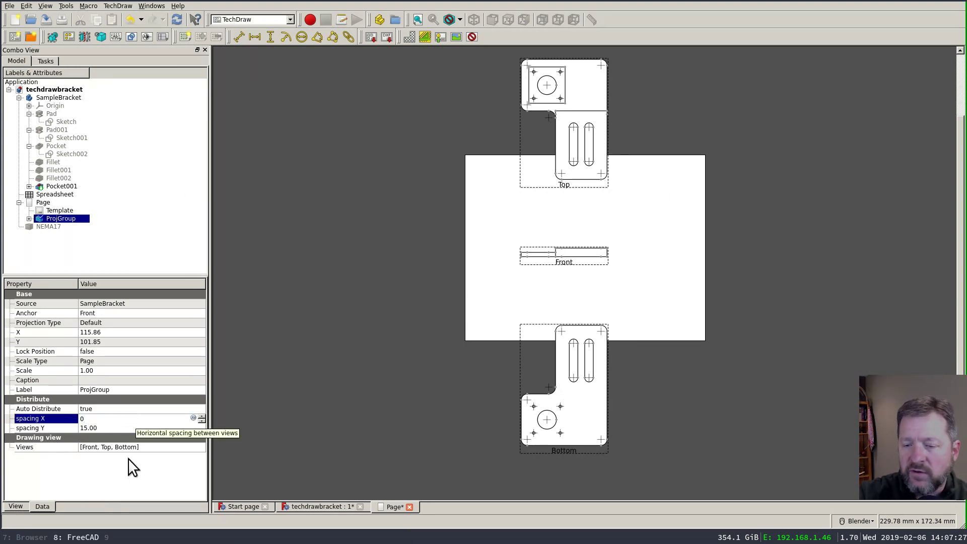
pyautogui.click(120, 429)
pyautogui.write('0')
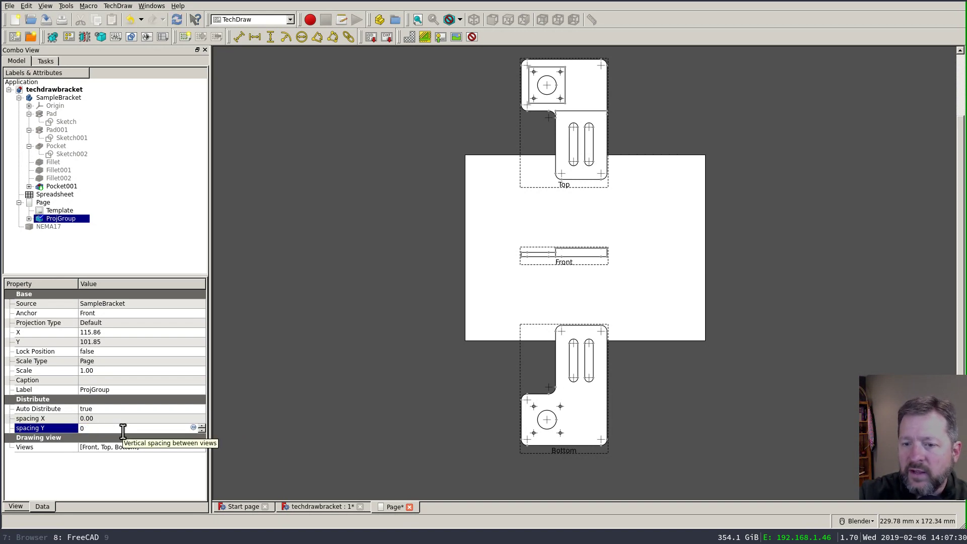
# Set both the horizontal and the vertical spacing of the projection group's views to -30 and recompute the document
pyautogui.click(141, 418)
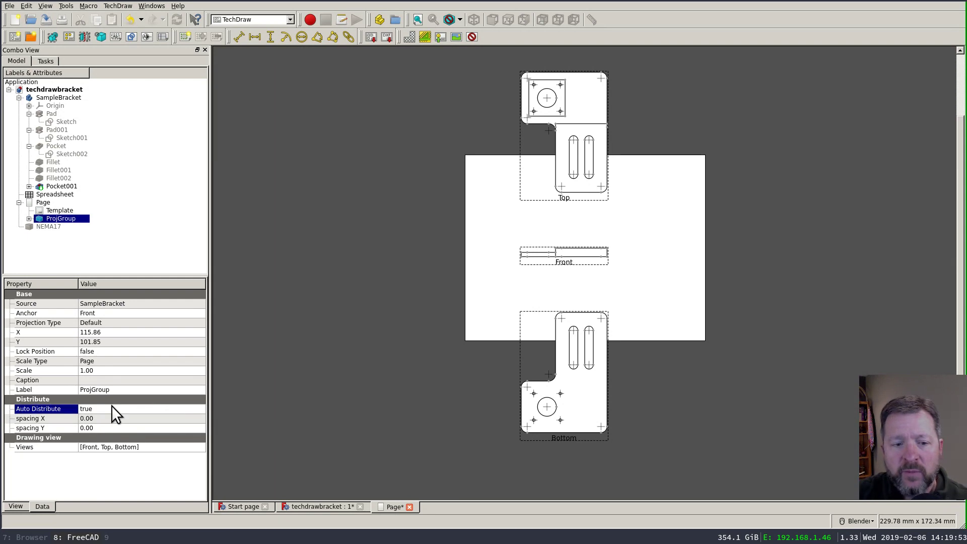
pyautogui.click(117, 417)
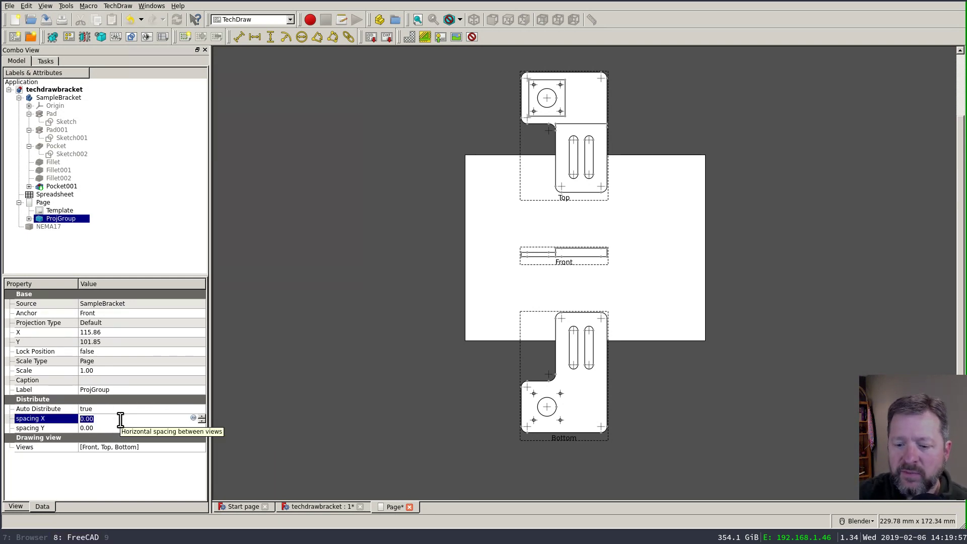
pyautogui.write('-30')
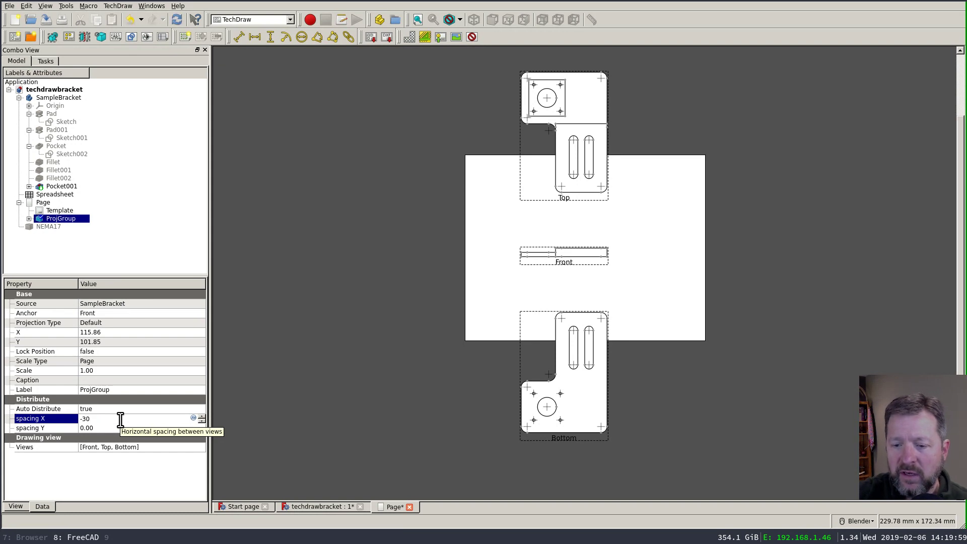
pyautogui.press('Return')
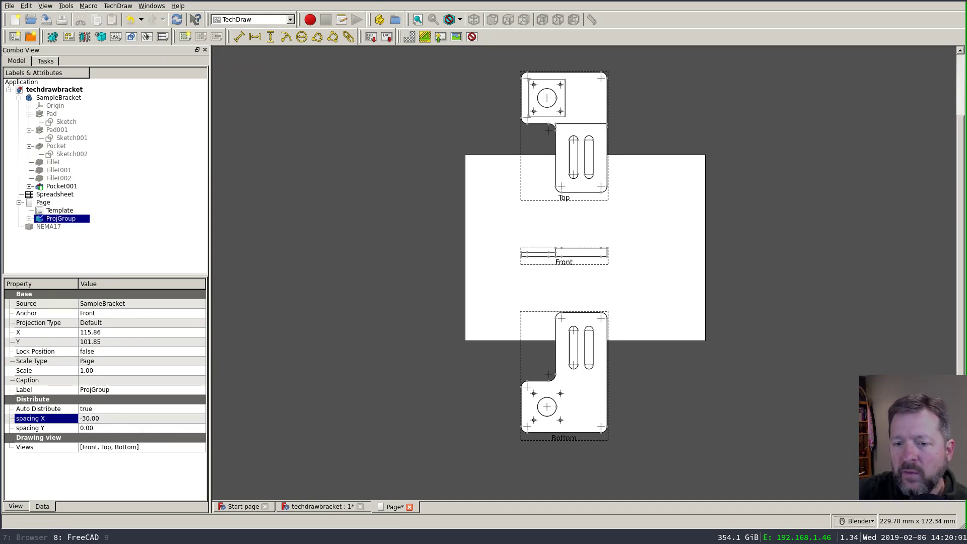
pyautogui.click(106, 428)
pyautogui.write('-30')
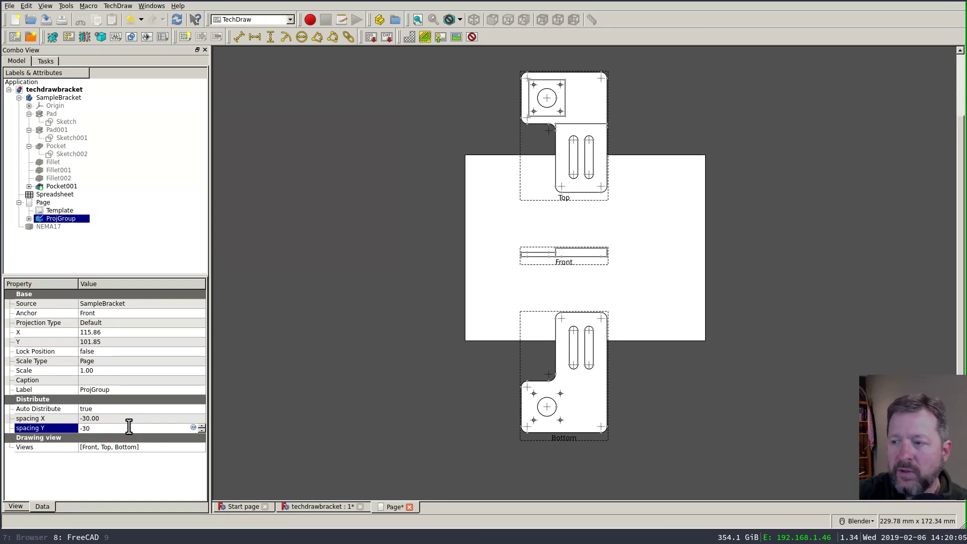
pyautogui.press('Return')
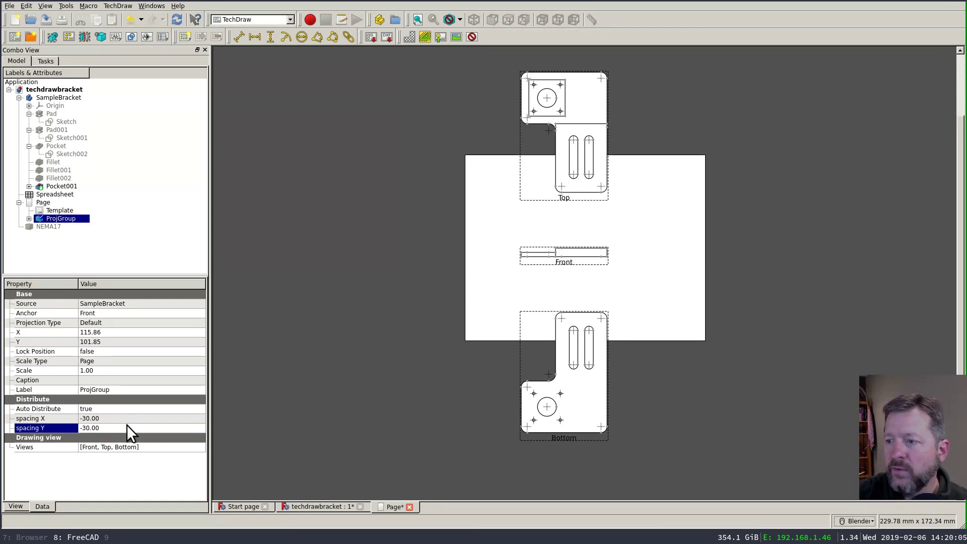
pyautogui.click(177, 19)
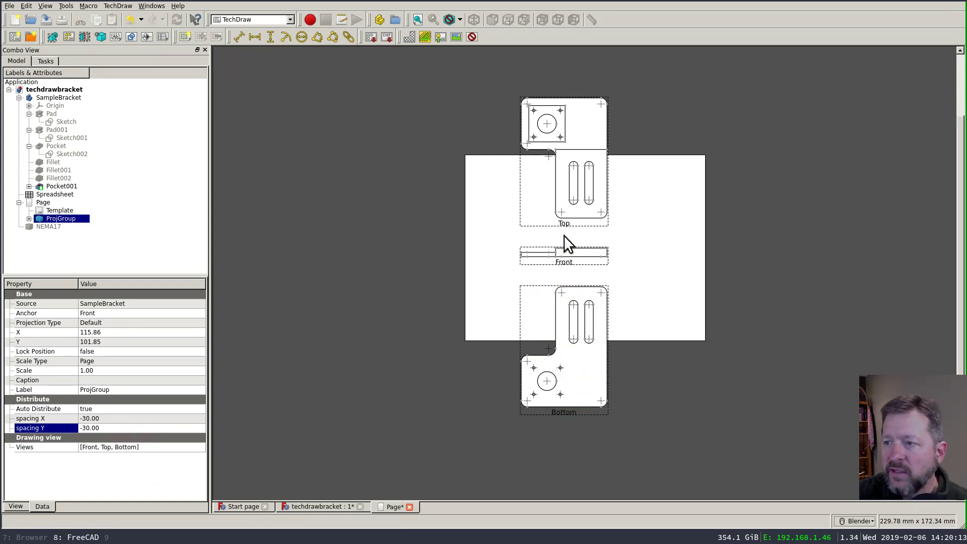
# Set the scale of the whole projection group to 0.5
pyautogui.click(562, 262)
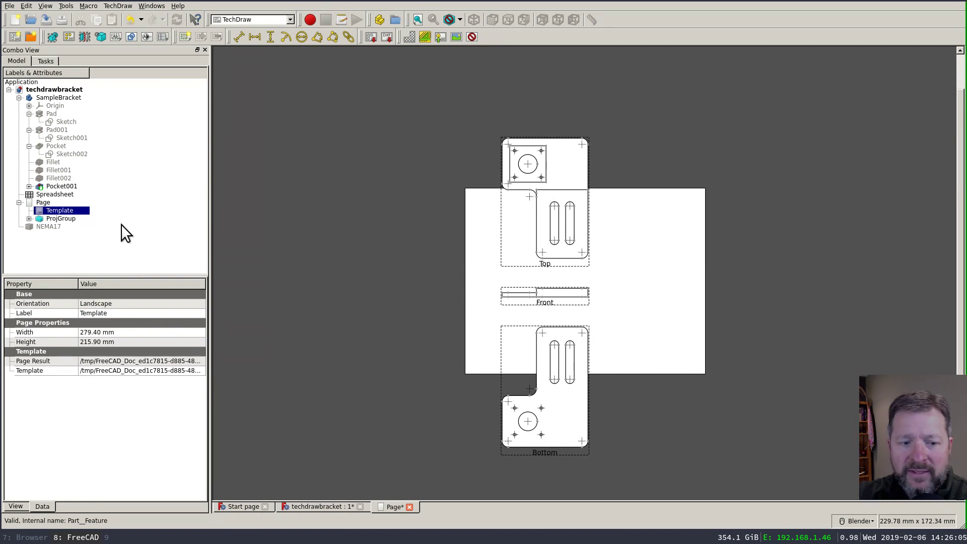
pyautogui.click(58, 220)
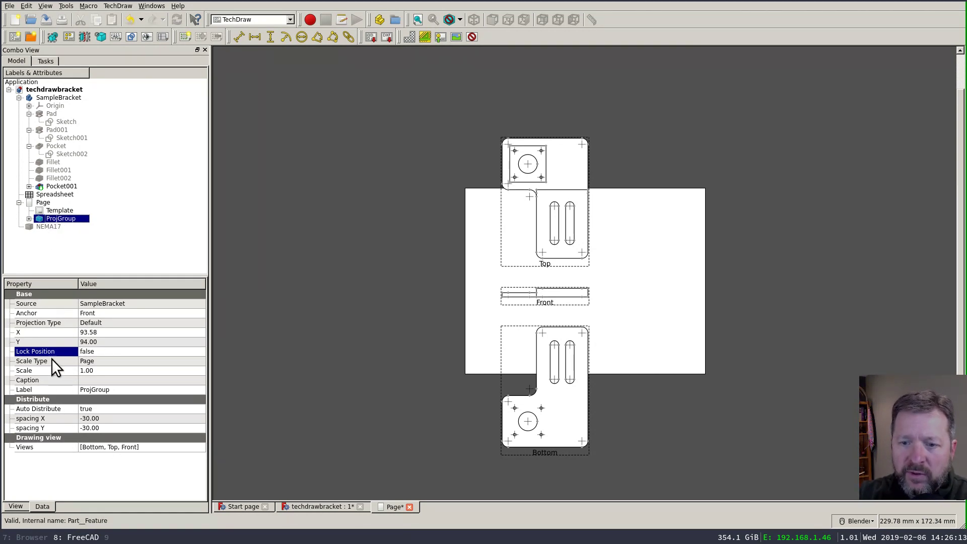
pyautogui.click(107, 370)
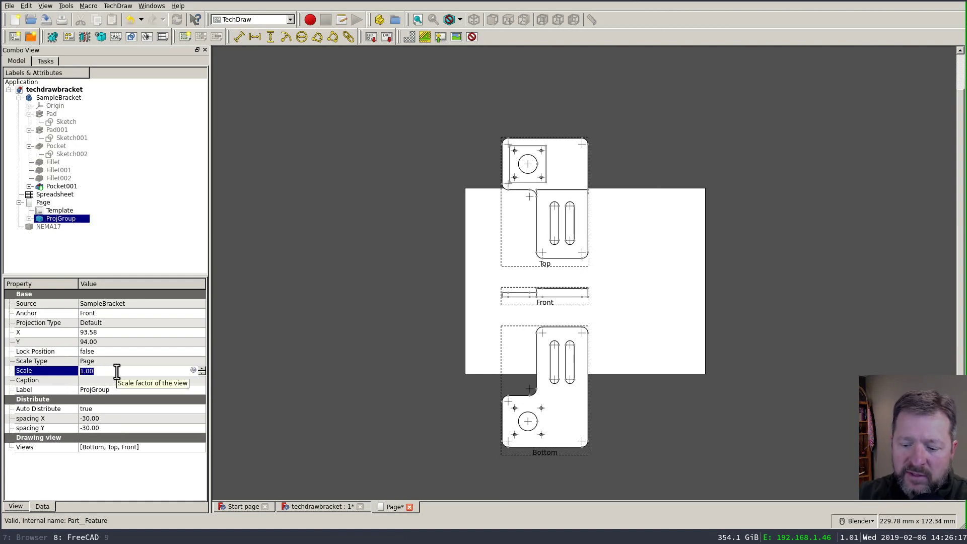
pyautogui.write('0.5')
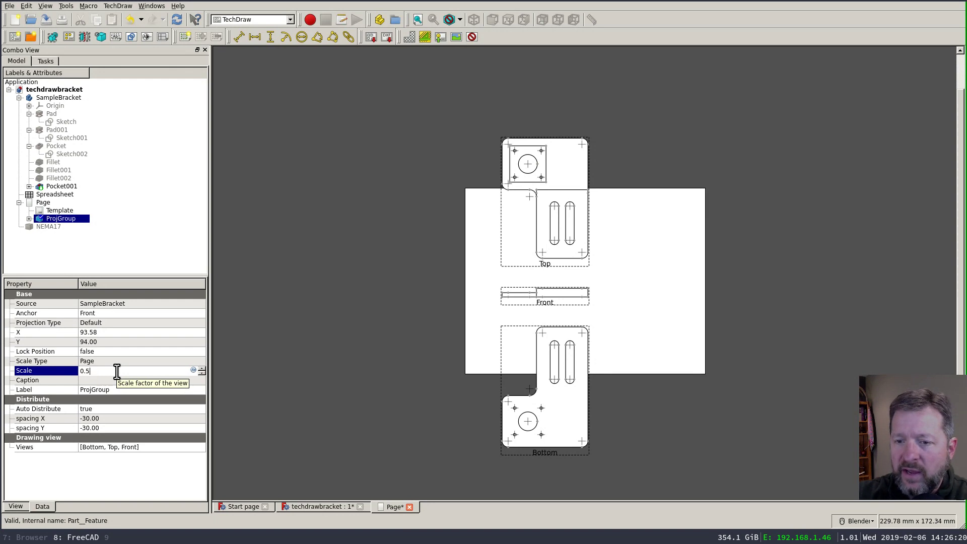
pyautogui.press('Return')
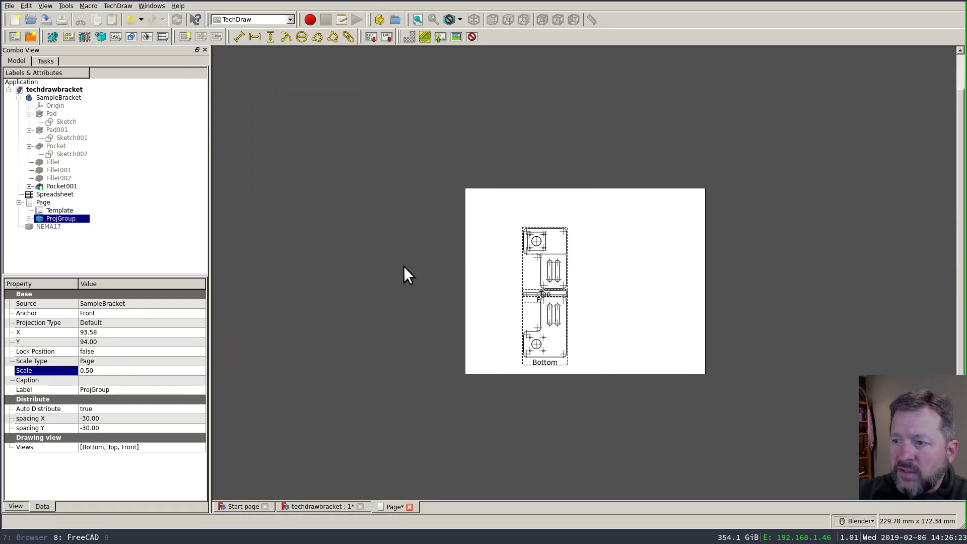
# Separate the overlapping views by moving the Bottom view down to about Y -63 and the Top view up to about Y 59
pyautogui.scroll(4, 603, 335)
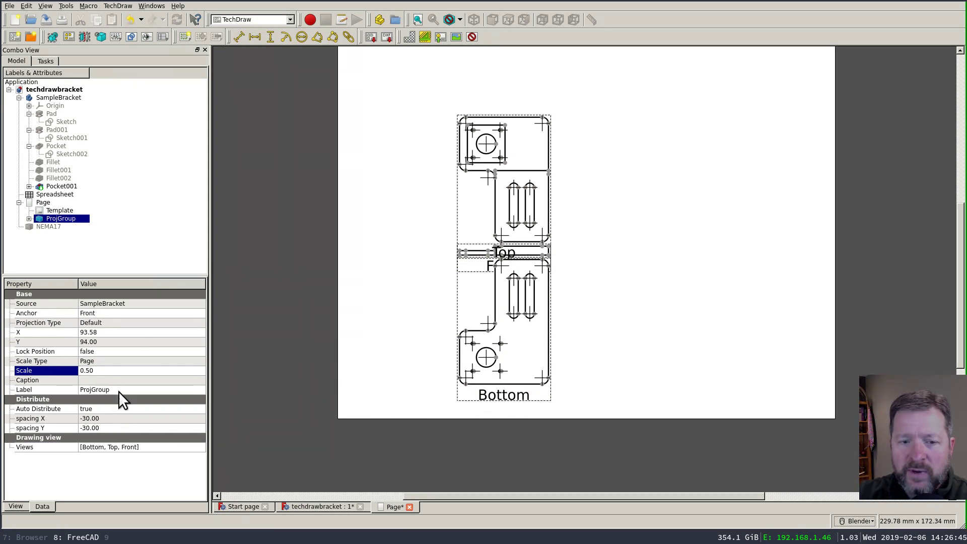
pyautogui.moveTo(528, 397); pyautogui.dragTo(529, 437)
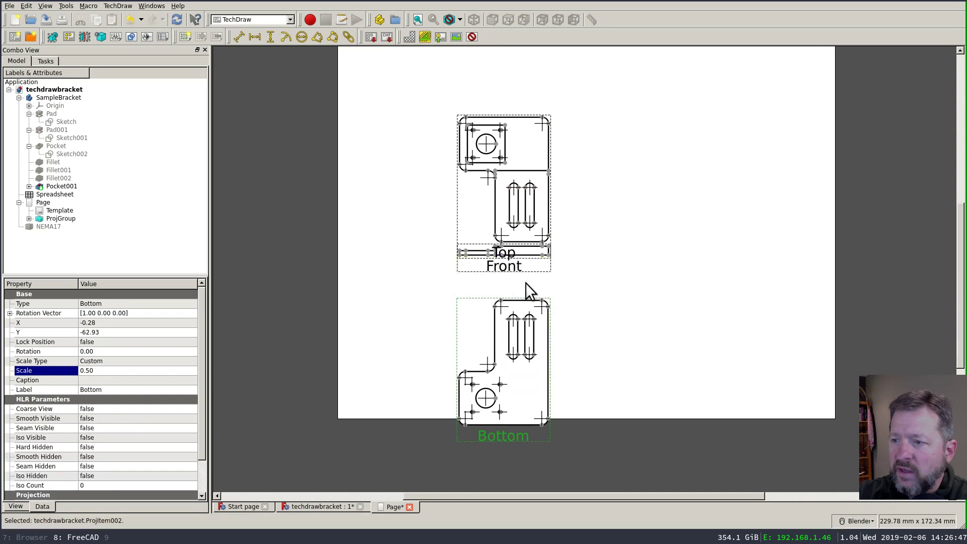
pyautogui.moveTo(518, 268); pyautogui.dragTo(515, 234)
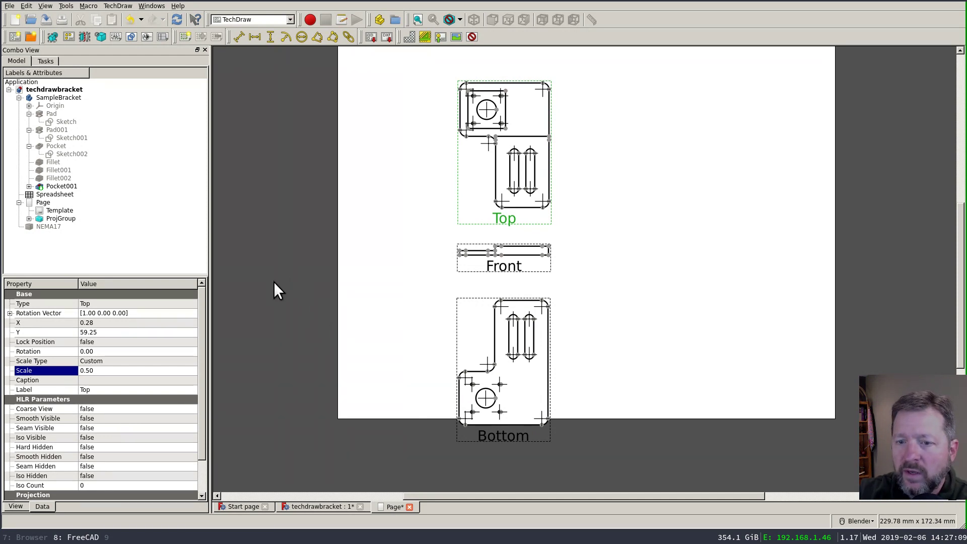
# Set the scale of only the Bottom view inside the projection group to 1 and recompute the document
pyautogui.click(50, 219)
pyautogui.click(28, 219)
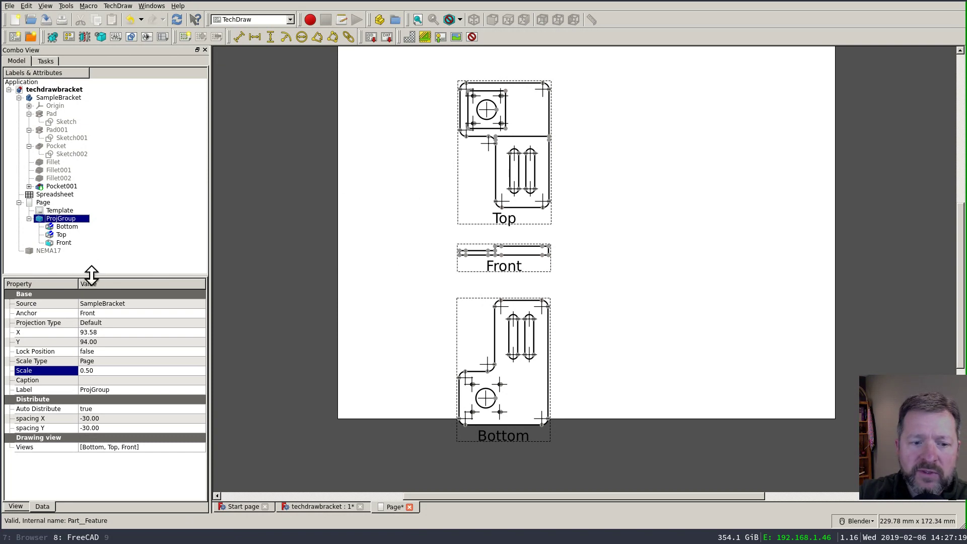
pyautogui.click(62, 227)
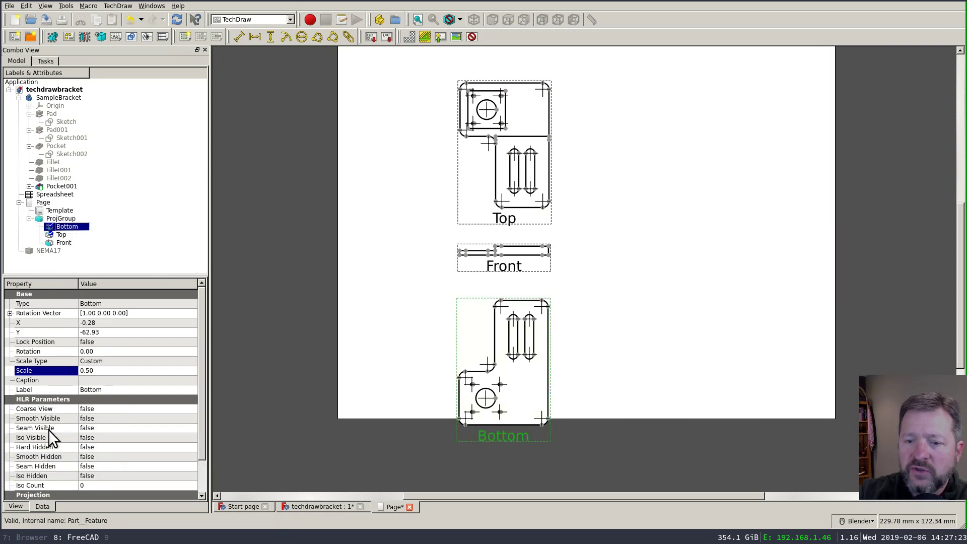
pyautogui.click(108, 371)
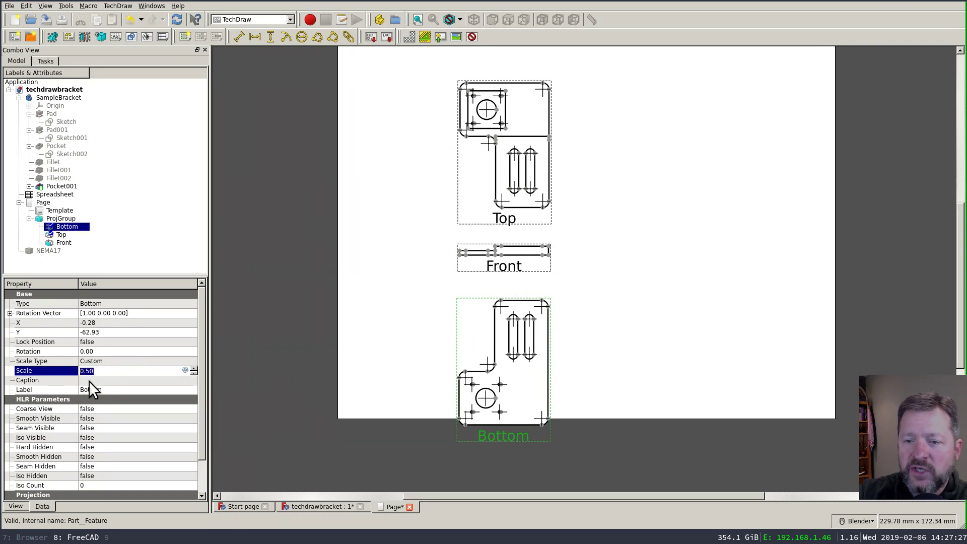
pyautogui.click(105, 341)
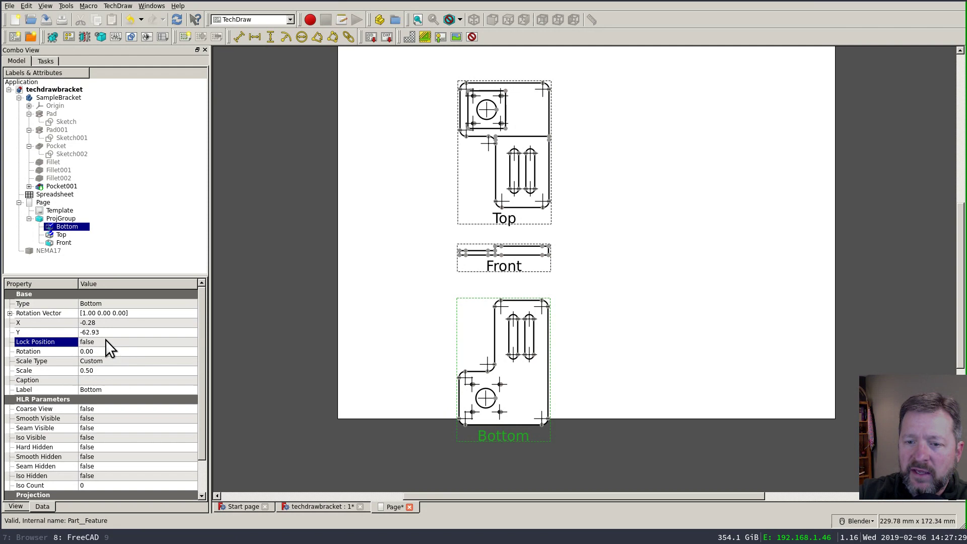
pyautogui.click(106, 371)
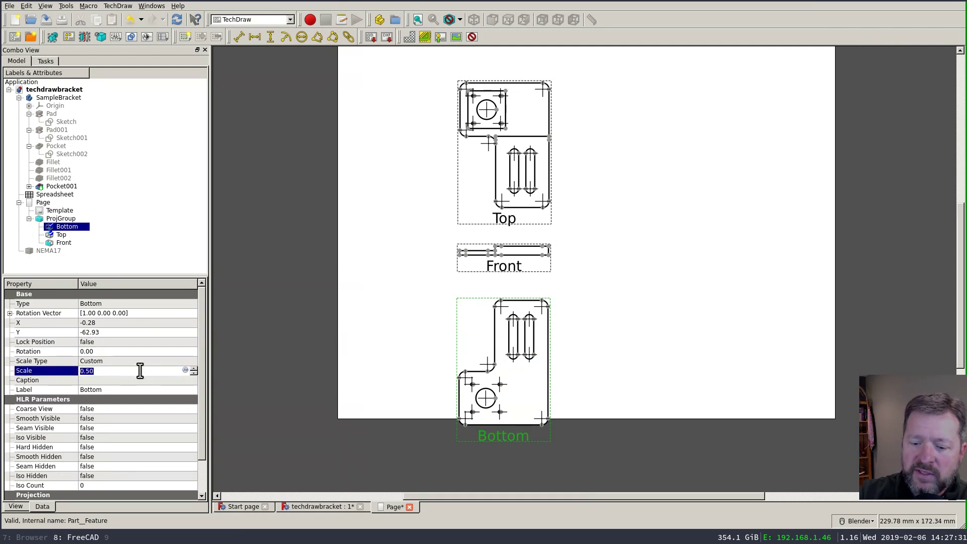
pyautogui.write('1')
pyautogui.press('Return')
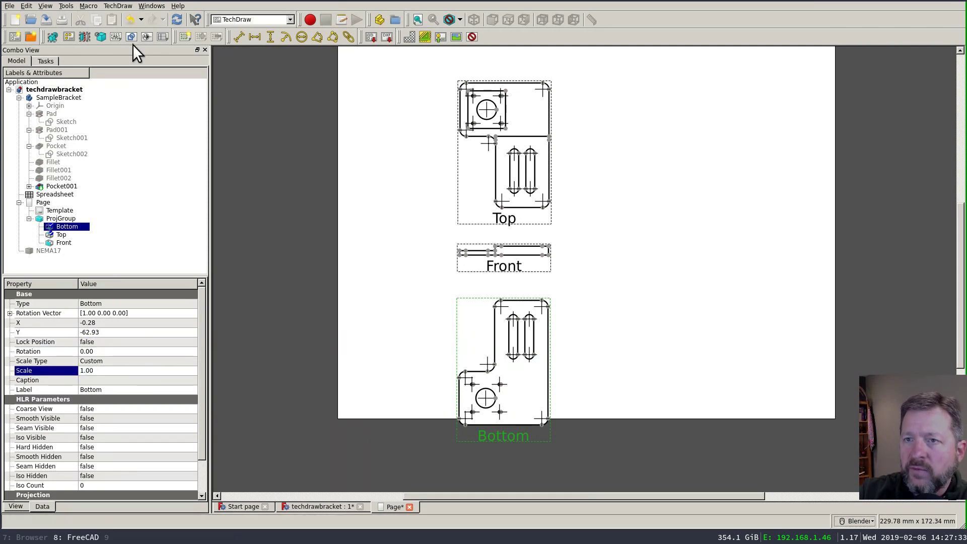
pyautogui.click(176, 19)
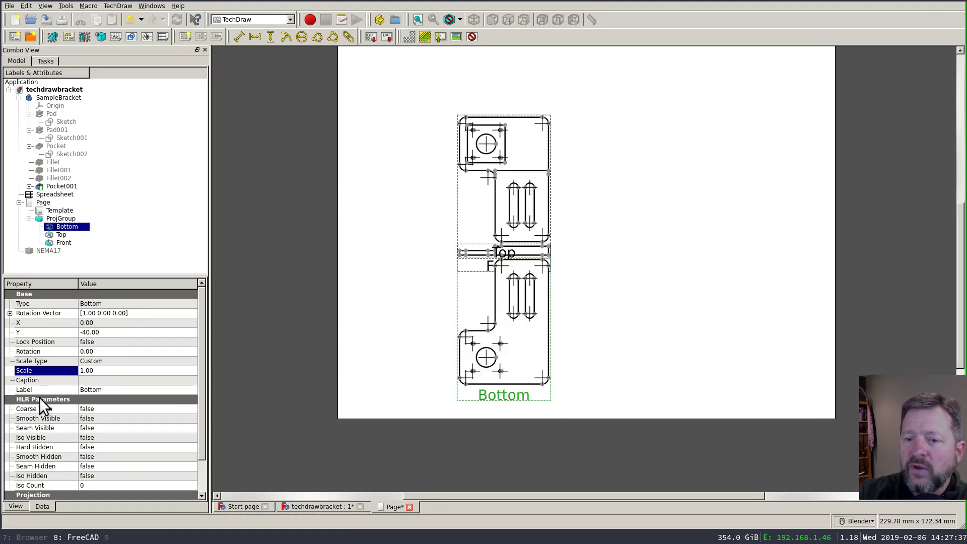
# Move the Bottom view down to about Y -55 and the Top view up to about Y 57, shifting the whole group higher on the page
pyautogui.click(135, 342)
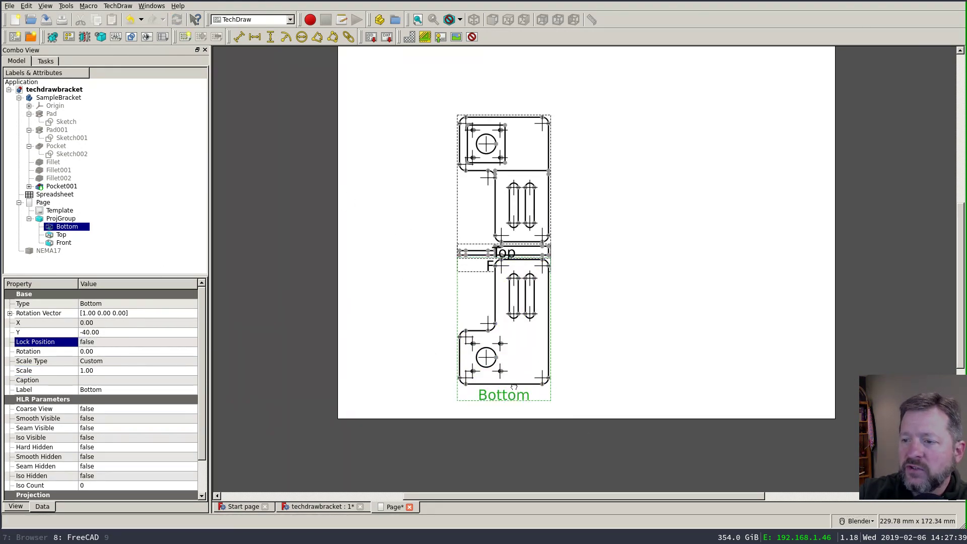
pyautogui.moveTo(513, 386); pyautogui.dragTo(515, 414)
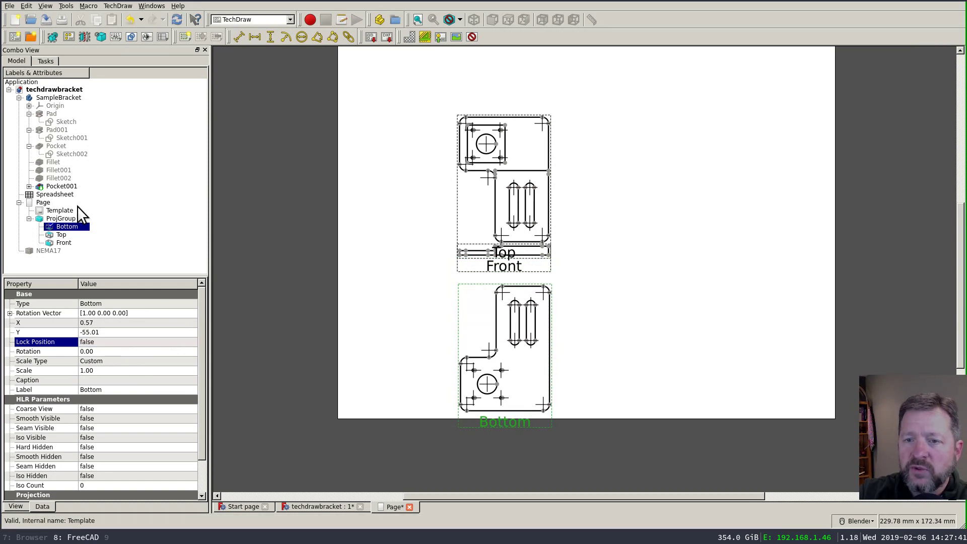
pyautogui.moveTo(503, 266); pyautogui.dragTo(503, 181)
pyautogui.click(504, 212)
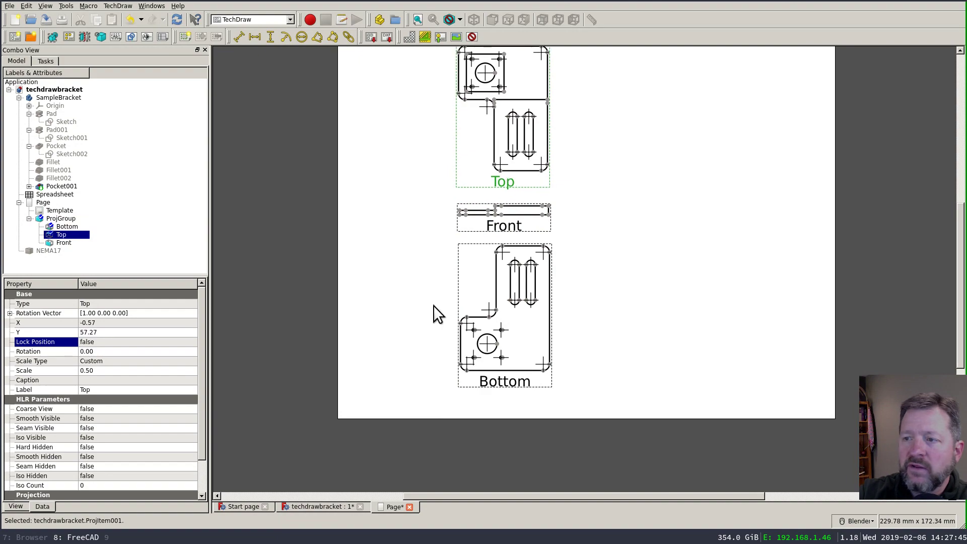